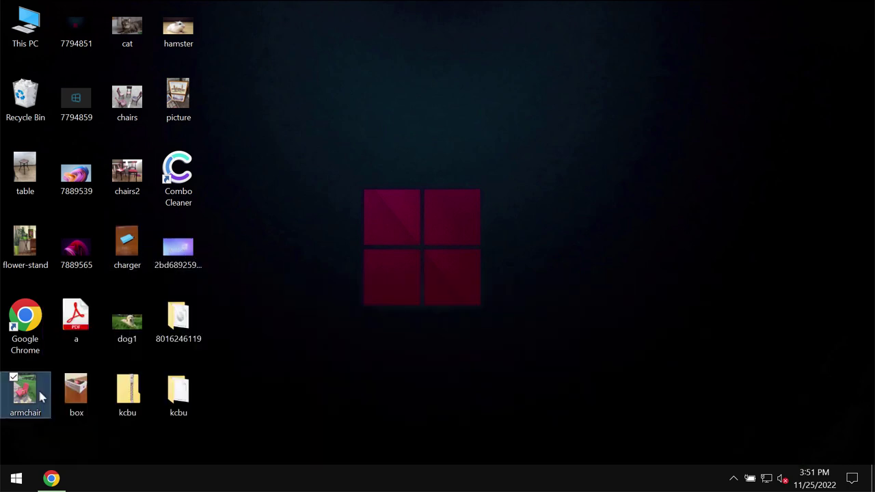
# View the armchair, cat, hamster, table and 7889565 photos one after another
pyautogui.doubleClick(34, 393)
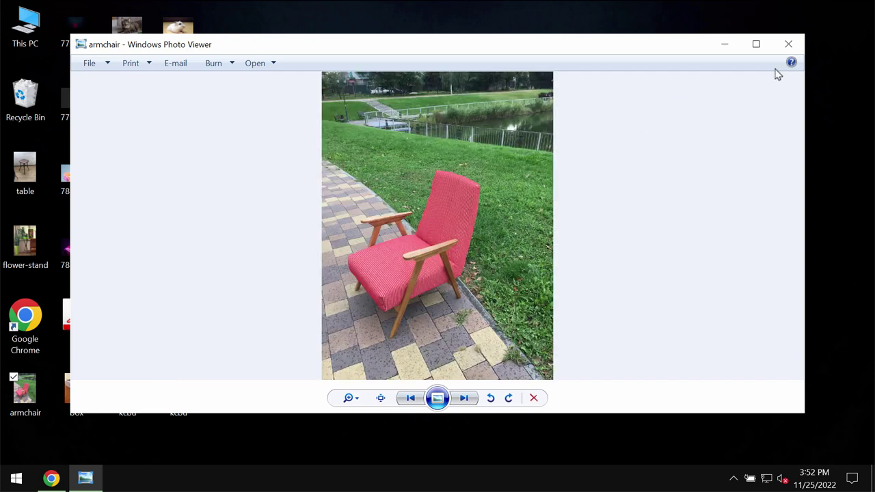
pyautogui.click(788, 43)
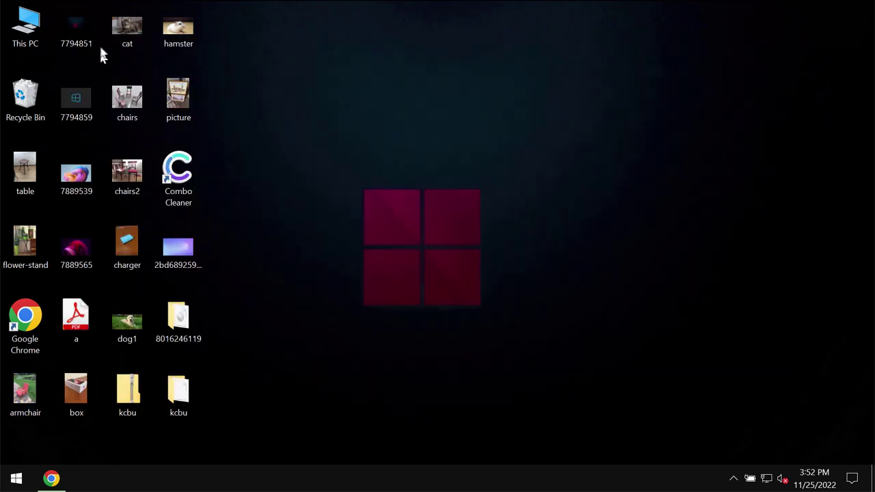
pyautogui.doubleClick(126, 31)
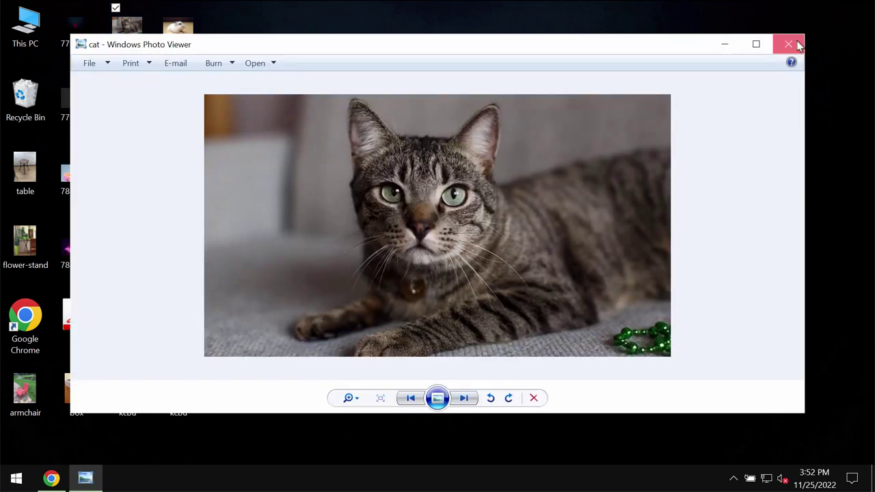
pyautogui.click(797, 45)
pyautogui.doubleClick(175, 31)
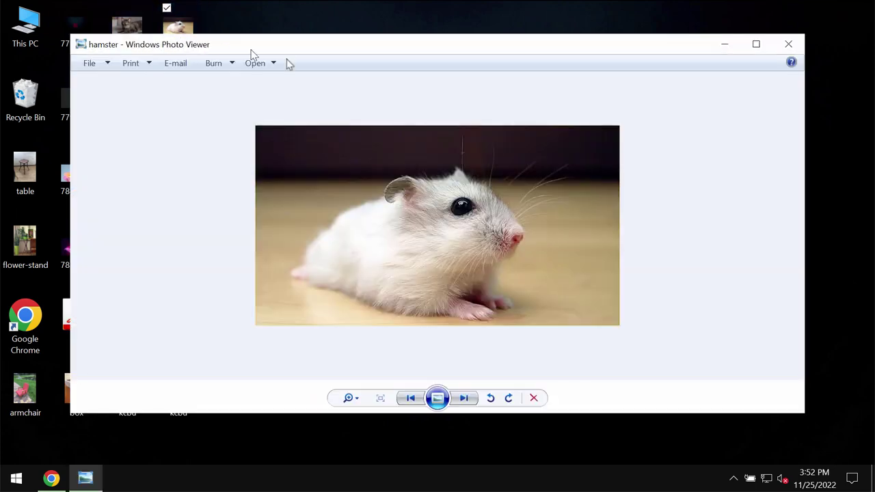
pyautogui.click(789, 44)
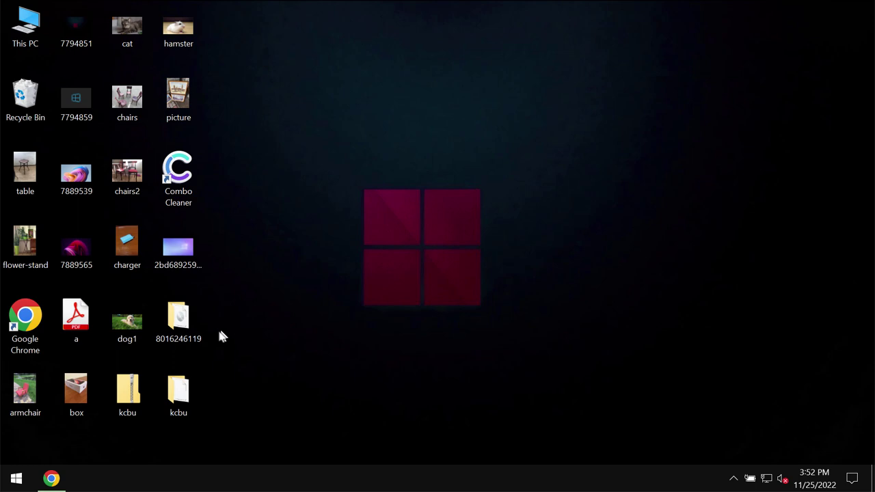
pyautogui.doubleClick(24, 171)
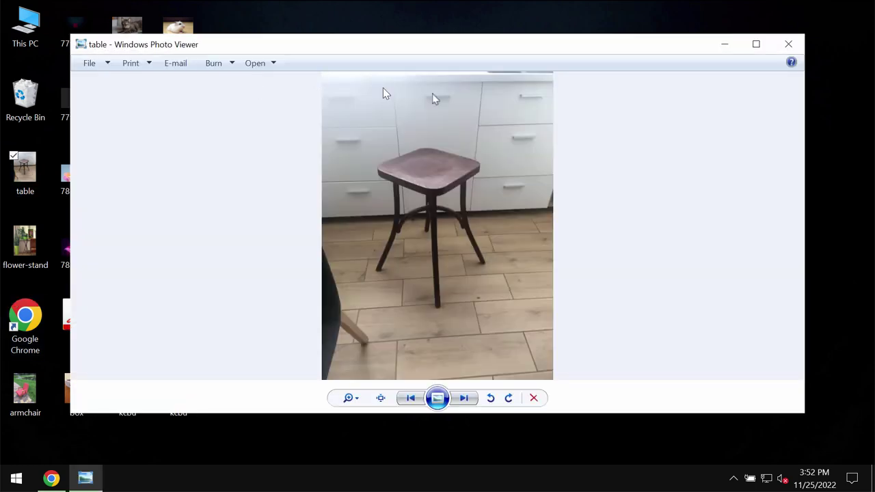
pyautogui.click(789, 44)
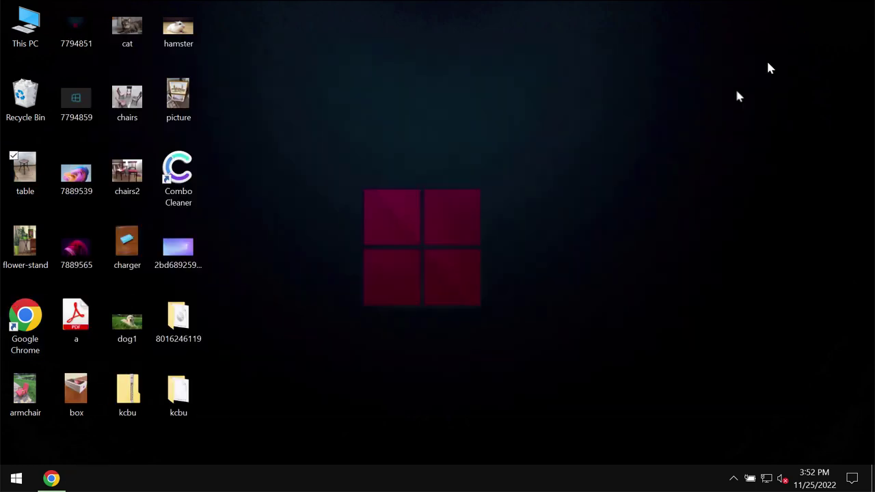
pyautogui.click(71, 268)
pyautogui.doubleClick(72, 268)
pyautogui.click(788, 43)
# Inspect the application file inside each of the two kcbu desktop folders
pyautogui.doubleClick(179, 391)
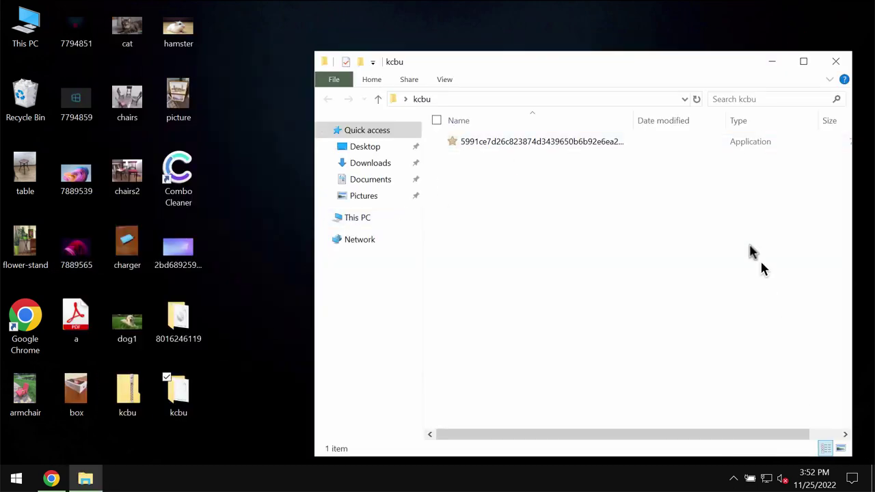
pyautogui.doubleClick(638, 143)
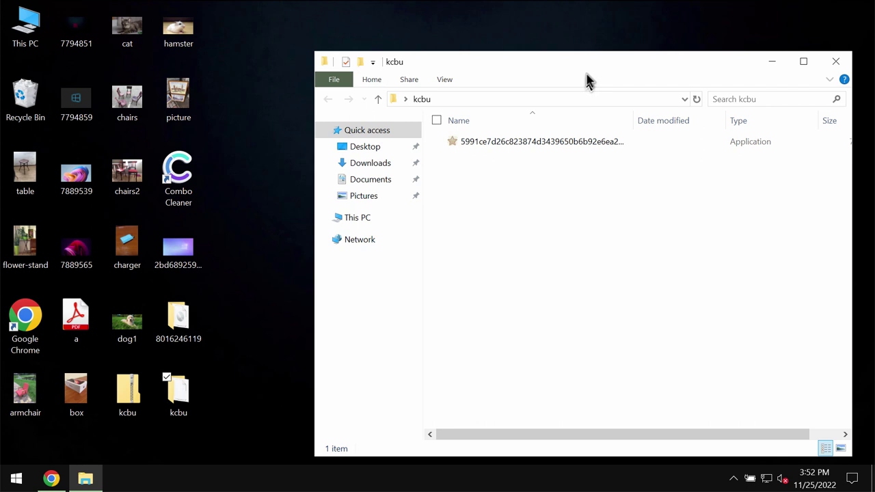
pyautogui.moveTo(587, 76); pyautogui.dragTo(549, 72)
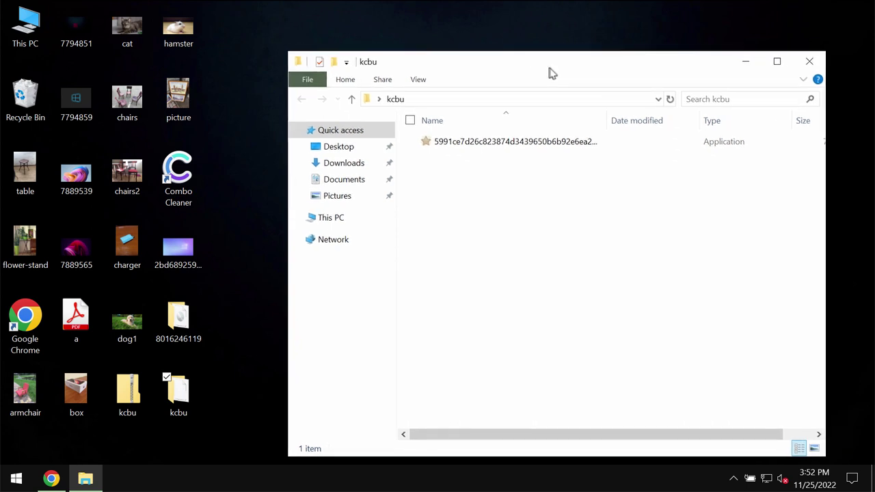
pyautogui.click(561, 148)
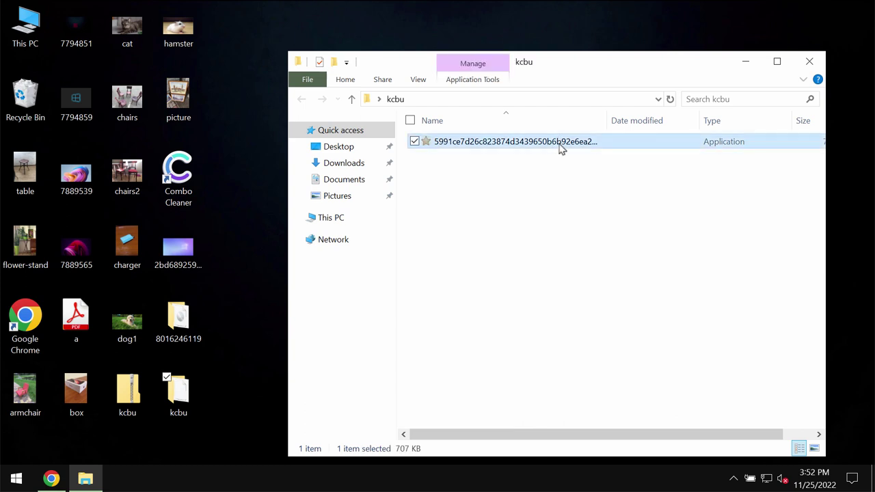
pyautogui.click(809, 62)
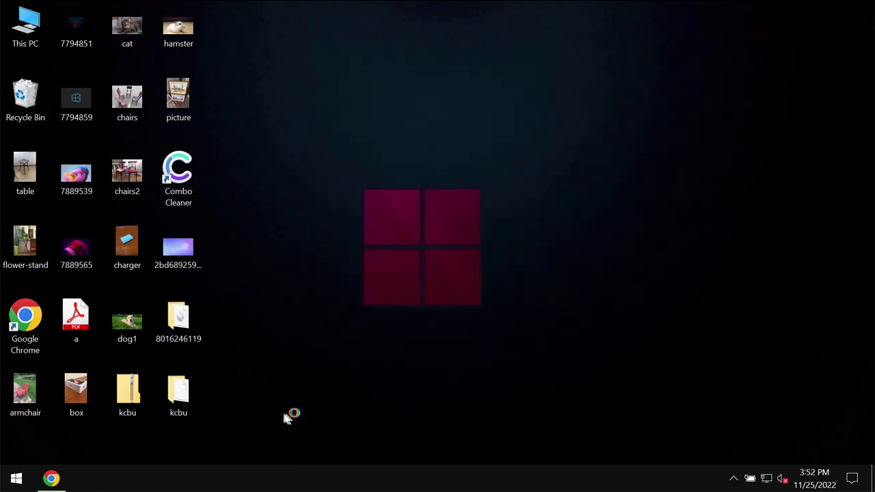
pyautogui.doubleClick(179, 395)
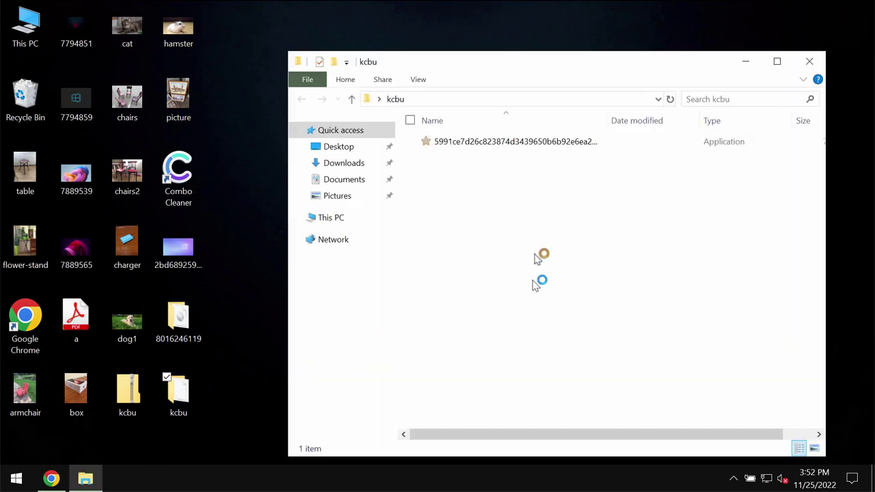
pyautogui.click(569, 145)
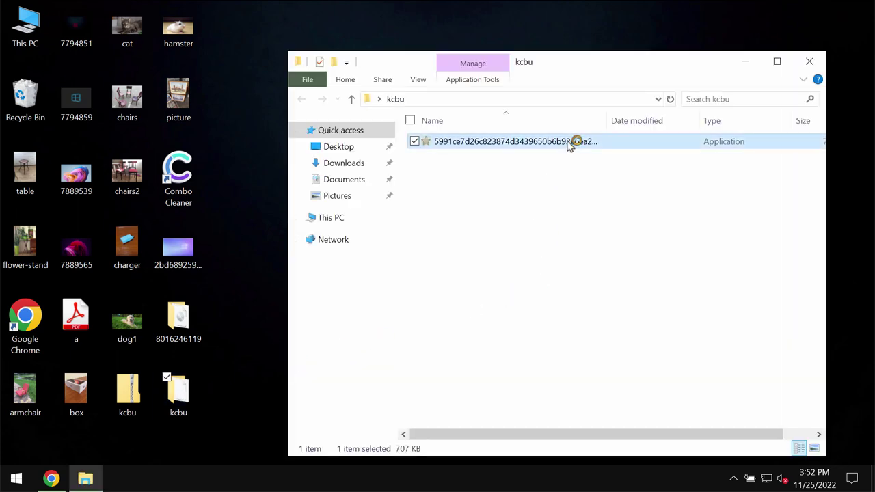
pyautogui.click(809, 62)
pyautogui.click(685, 188)
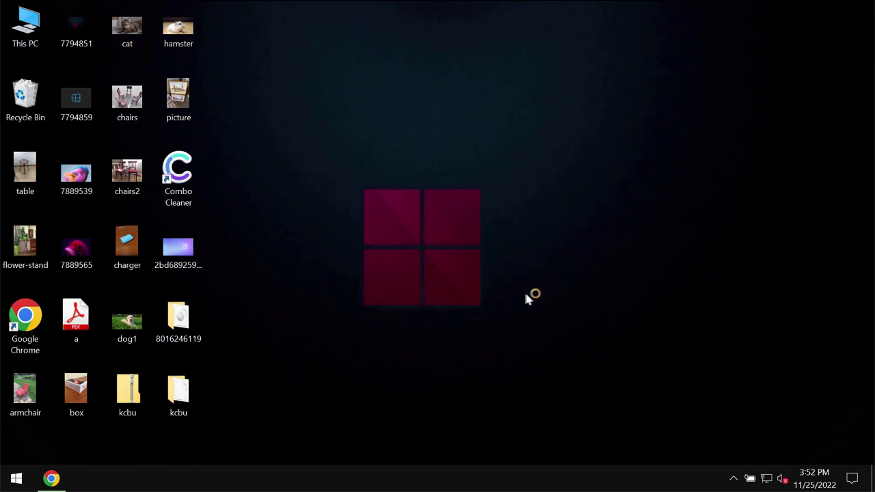
# Sign out via the Start menu's Shut down or sign out, then sign back in
pyautogui.rightClick(16, 478)
pyautogui.moveTo(188, 446)
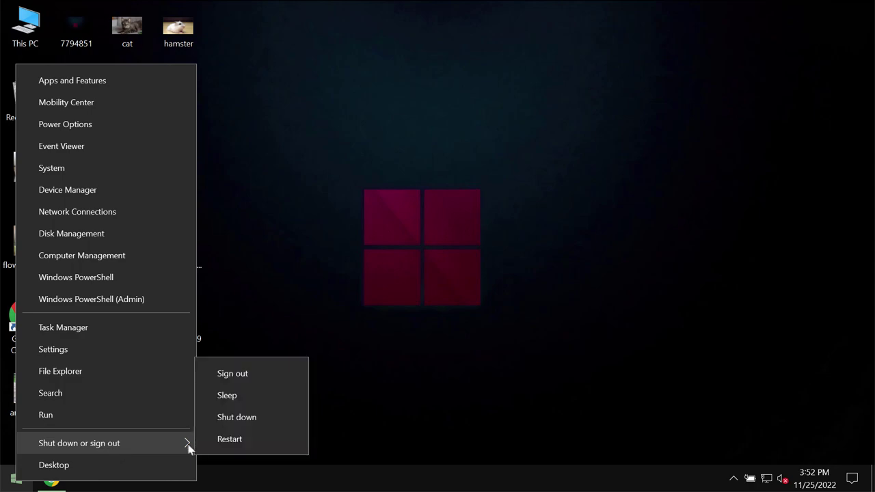
pyautogui.click(257, 367)
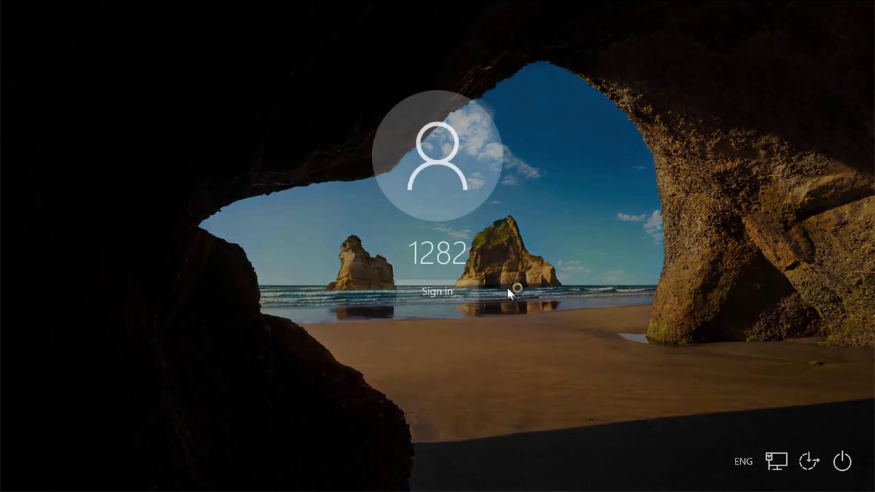
pyautogui.click(463, 298)
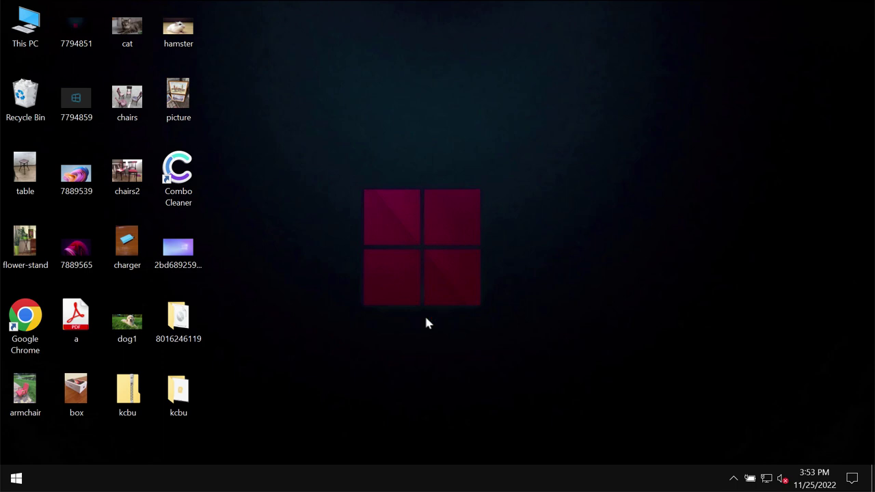
# Try opening chairs2.jpg.kcbu and dismiss the 'Windows can't open this type of file' error
pyautogui.click(120, 97)
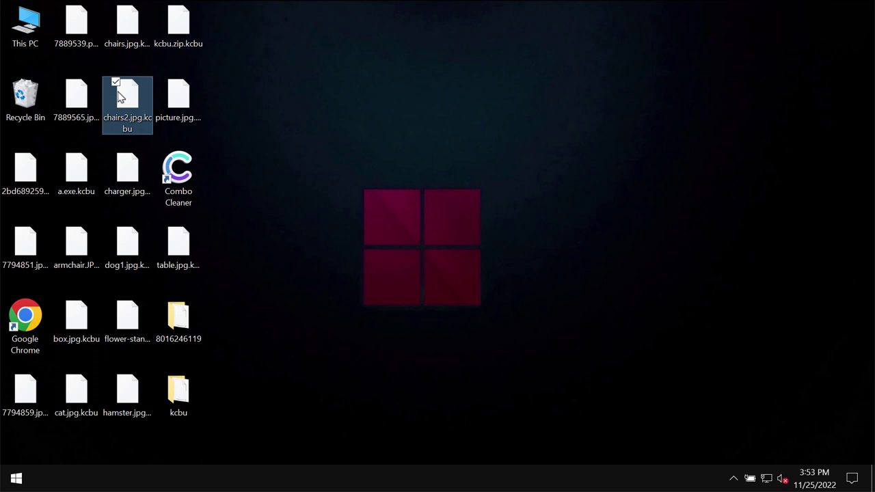
pyautogui.doubleClick(125, 97)
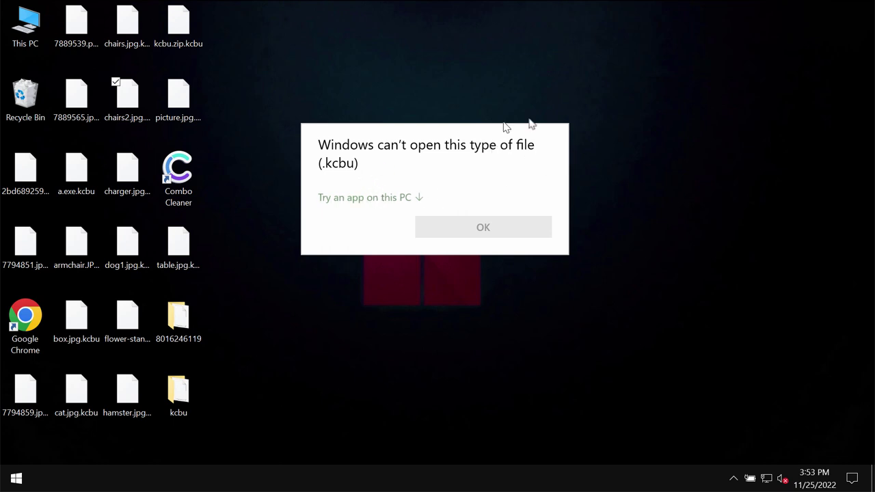
pyautogui.click(639, 168)
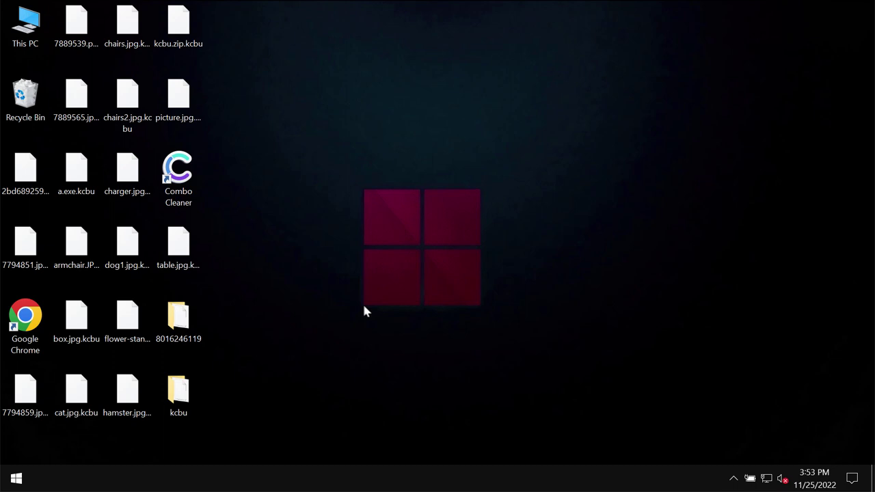
# Load combocleaner.com in Chrome and maximize the browser window
pyautogui.doubleClick(25, 318)
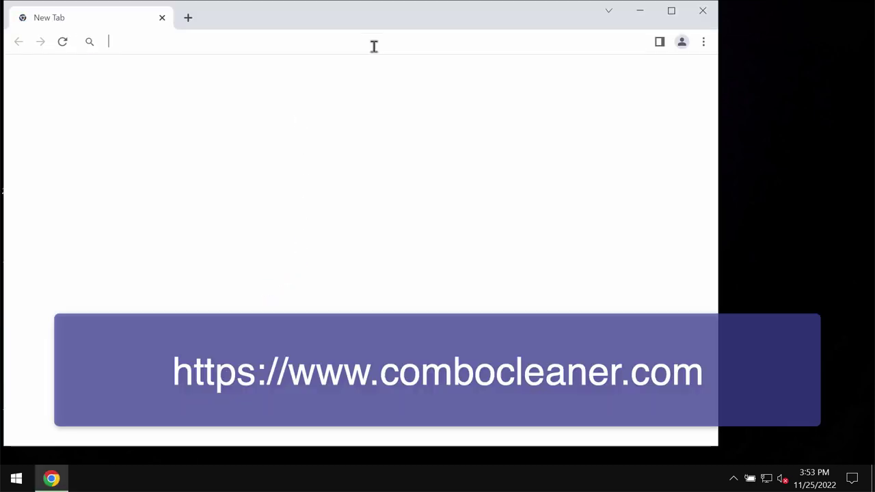
pyautogui.click(374, 45)
pyautogui.write('c')
pyautogui.press('Return')
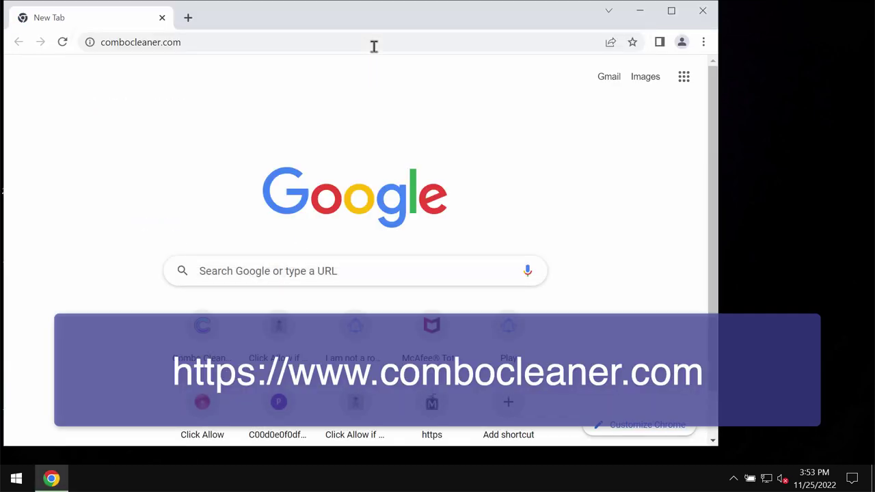
pyautogui.click(671, 10)
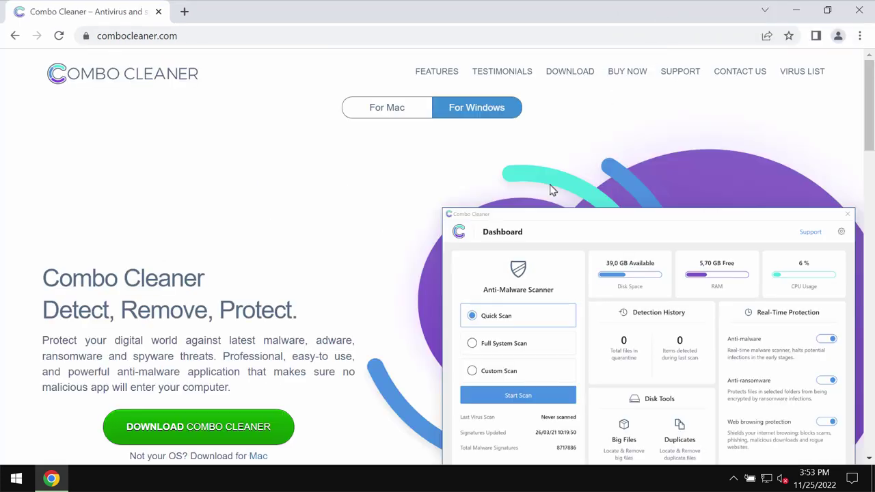
# Reveal the site's full address, then minimize Chrome back to the desktop
pyautogui.click(367, 35)
pyautogui.click(367, 35)
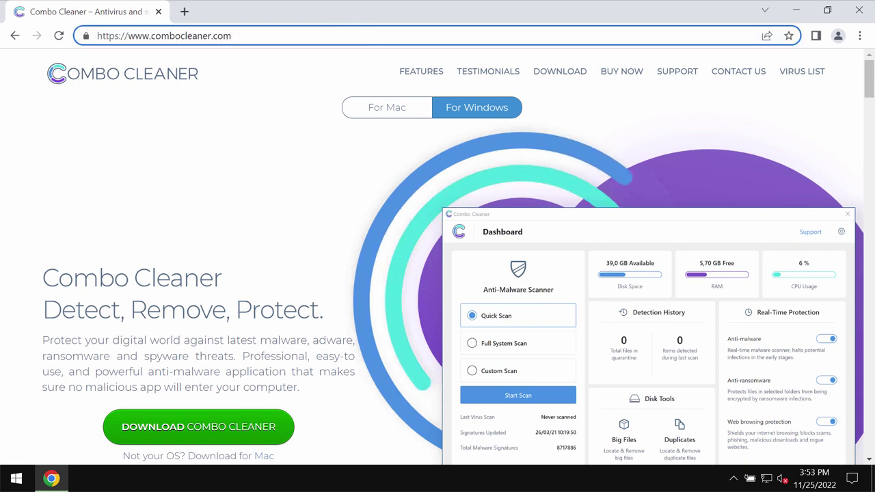
pyautogui.click(796, 10)
# Launch Combo Cleaner from its desktop icon and center its window on screen
pyautogui.doubleClick(181, 191)
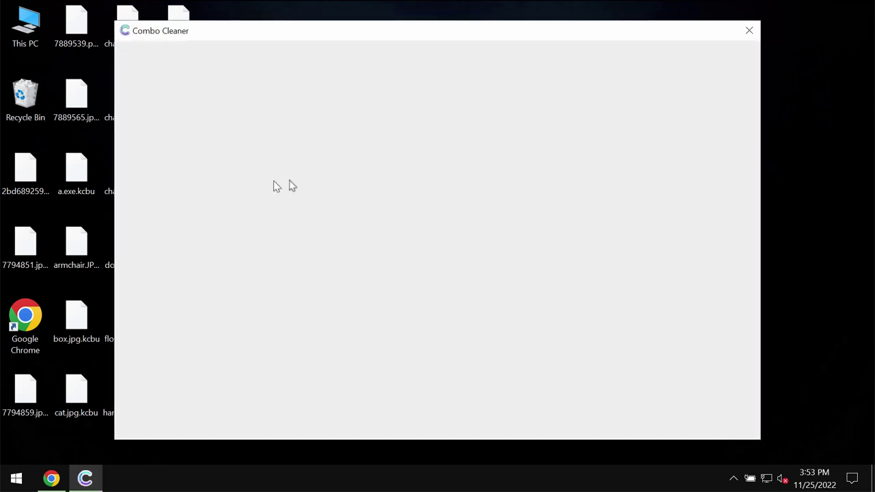
pyautogui.moveTo(422, 36); pyautogui.dragTo(523, 46)
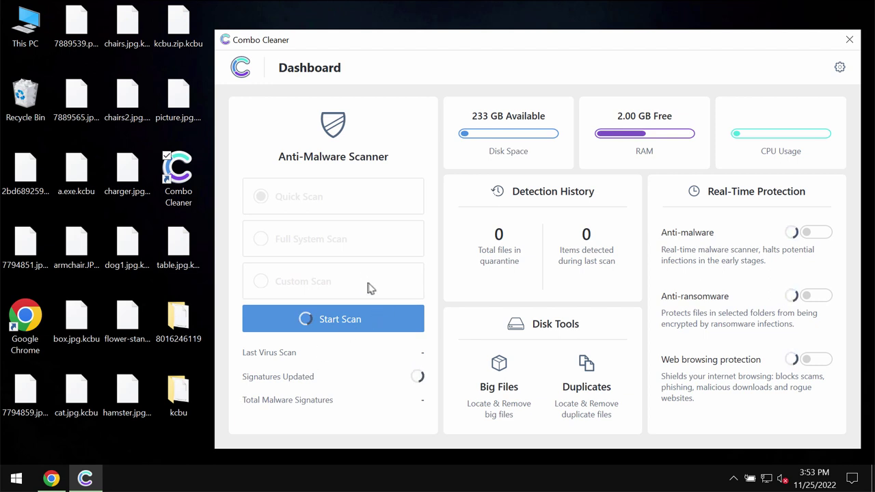
pyautogui.moveTo(554, 50); pyautogui.dragTo(495, 46)
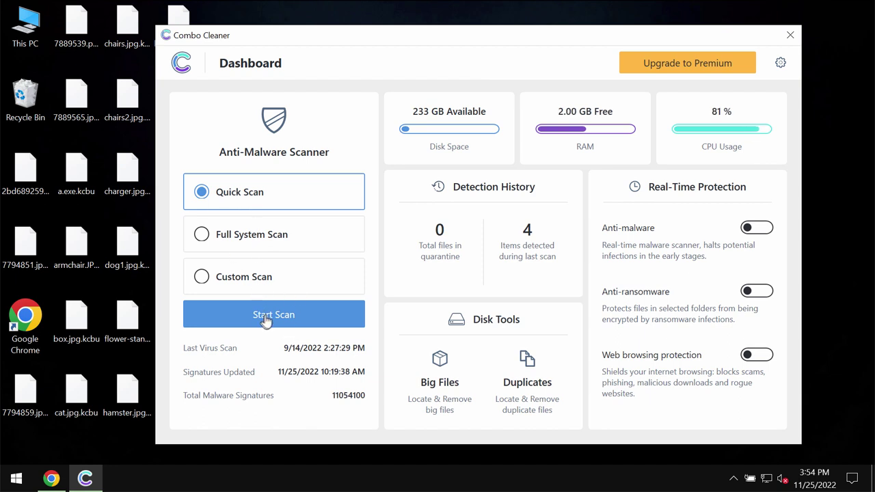
# Start a Quick Scan from the Combo Cleaner dashboard
pyautogui.click(266, 316)
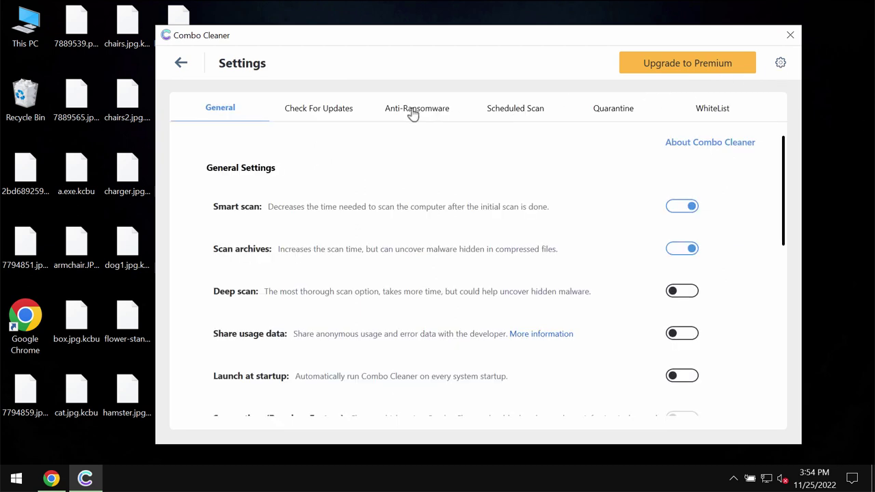
# Review the Anti-Ransomware settings, then return to the quick scan's results view
pyautogui.click(412, 114)
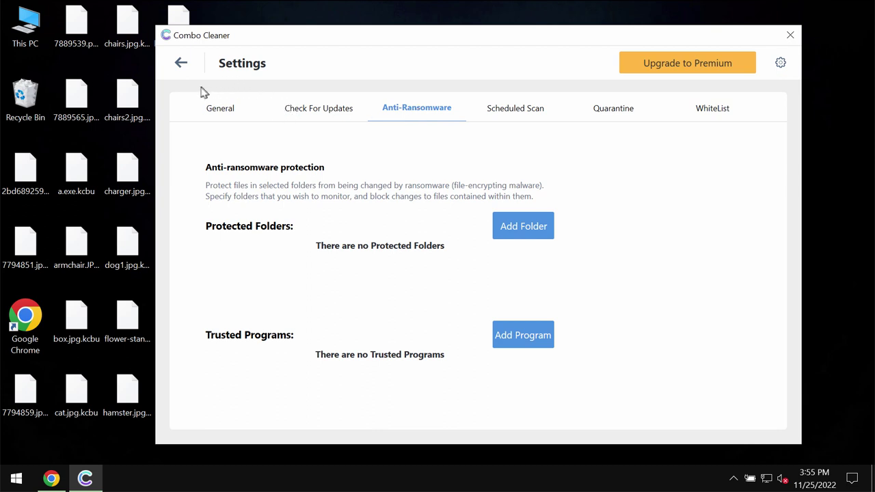
pyautogui.click(176, 67)
pyautogui.click(285, 316)
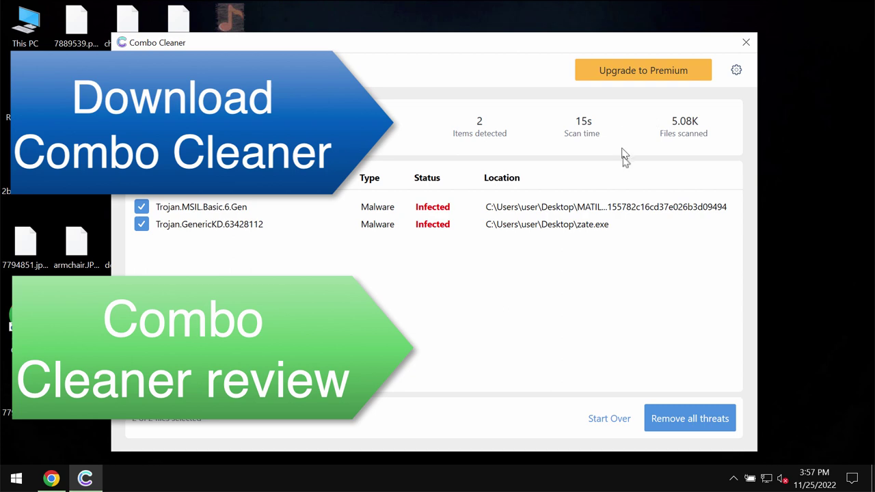
# Open the Upgrade to Premium offer page
pyautogui.click(657, 78)
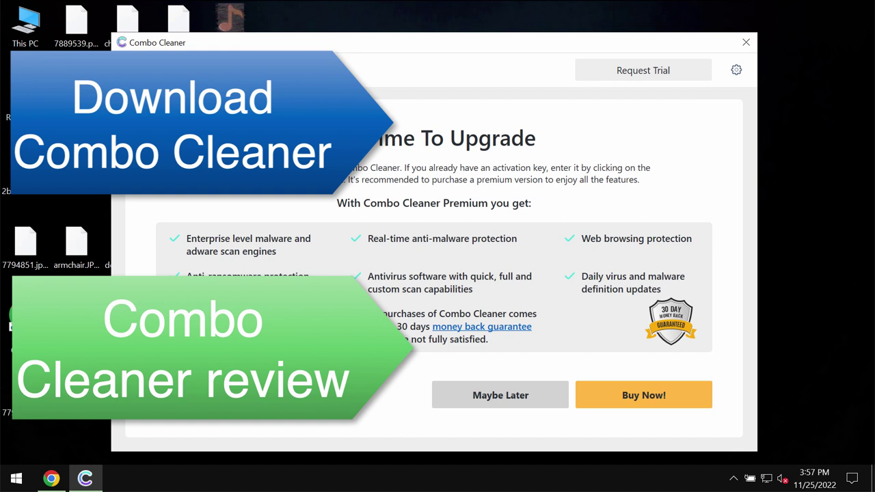